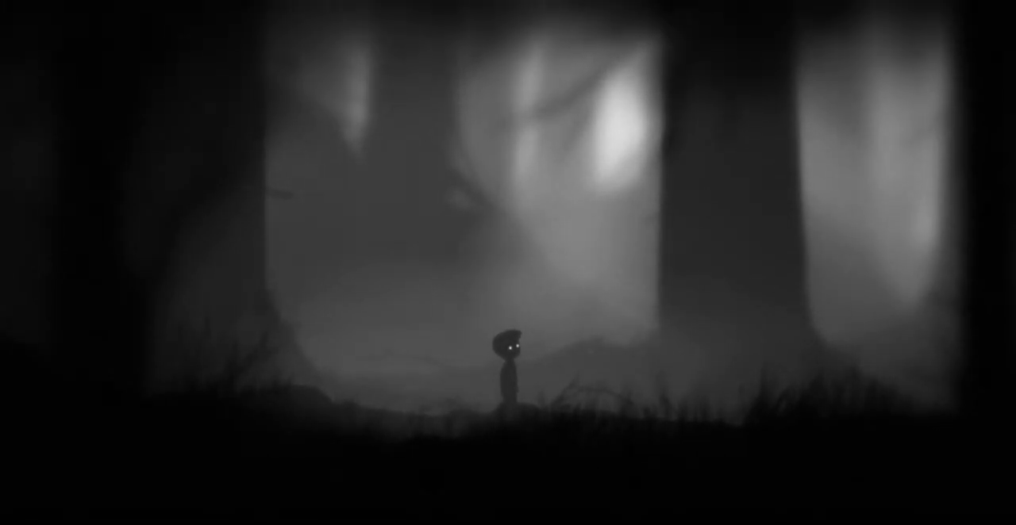
key(Right)
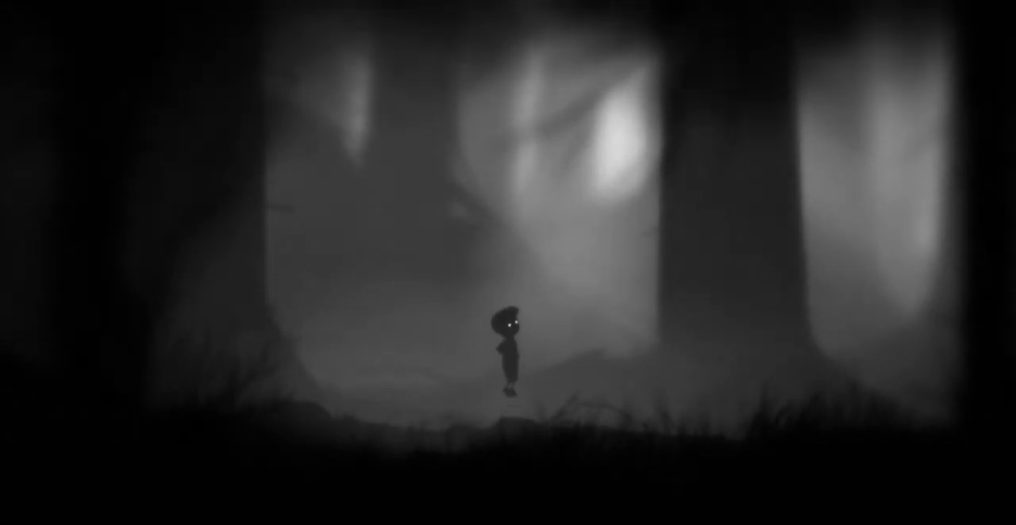
key(Right)
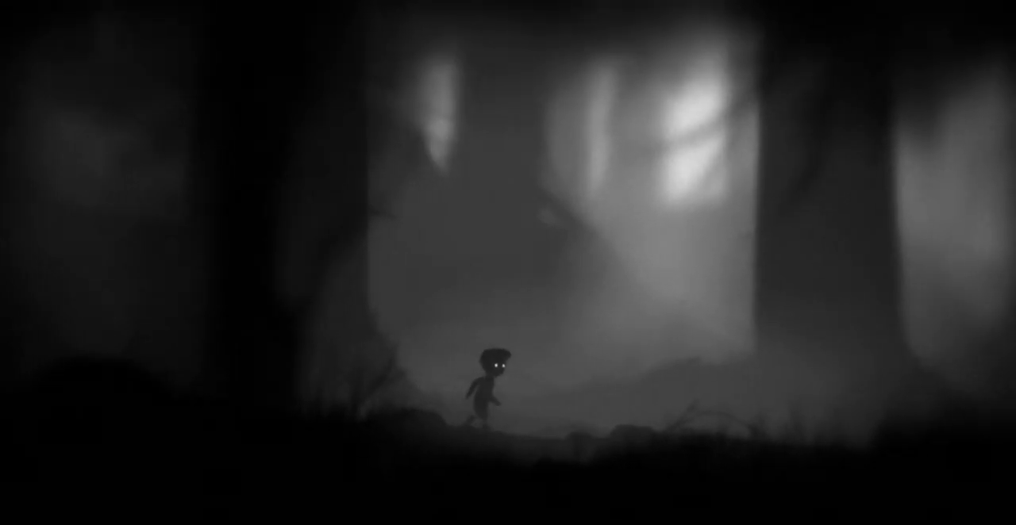
key(Right)
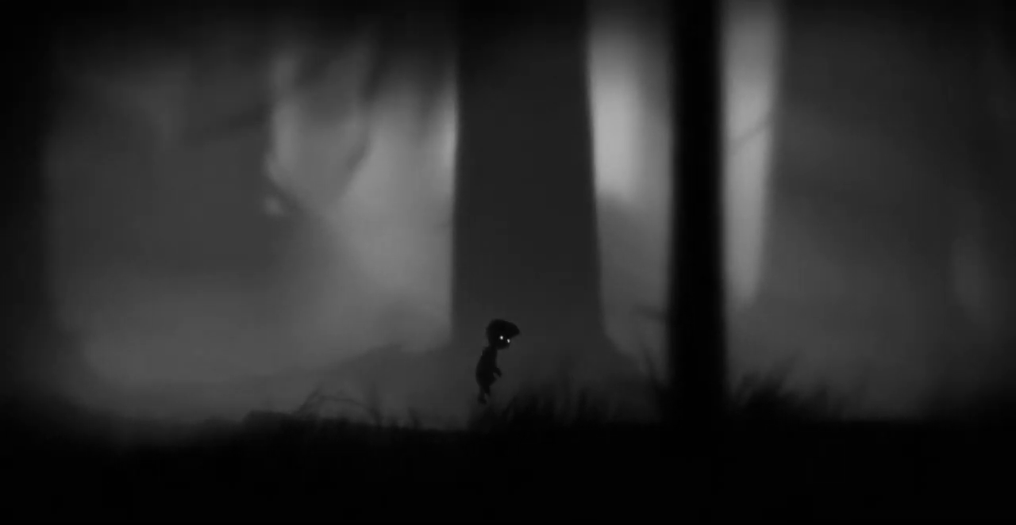
key(Right)
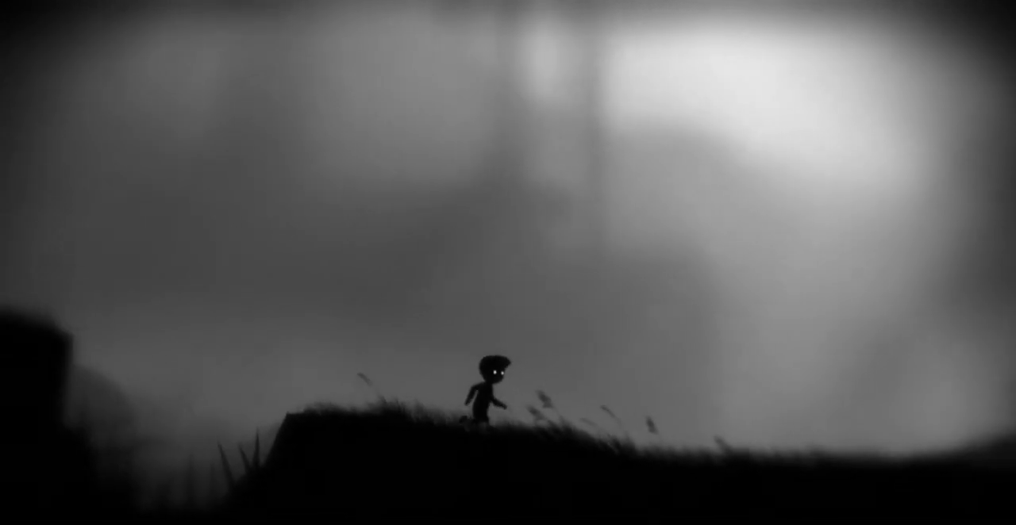
key(Right)
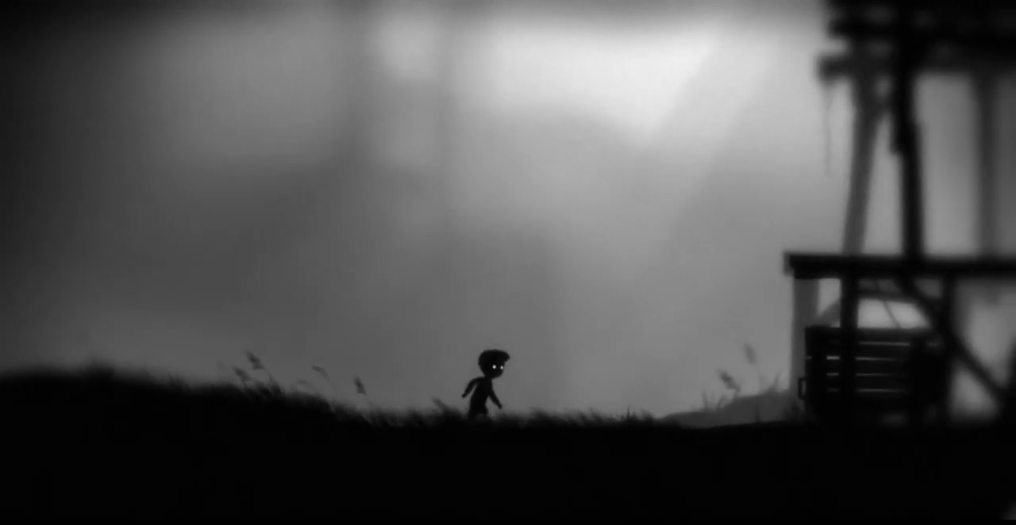
key(Right)
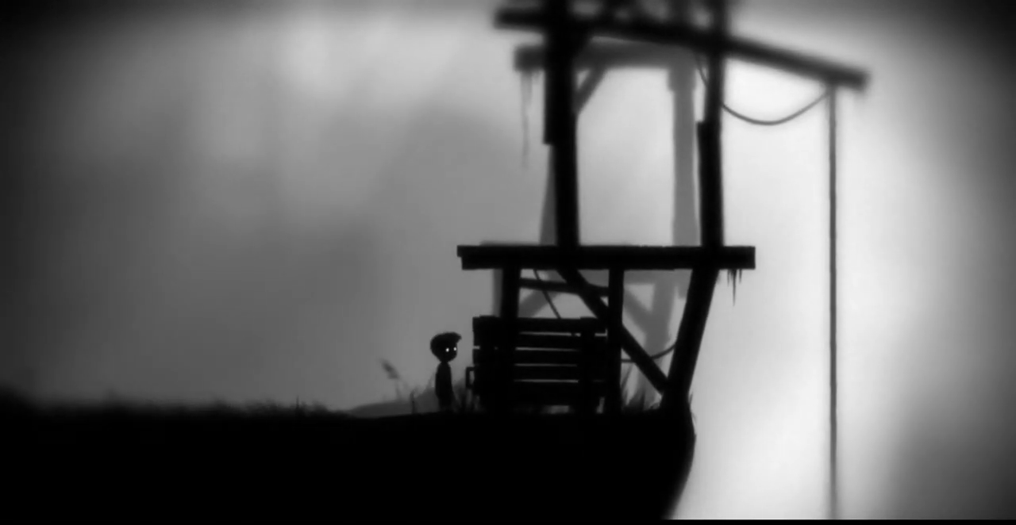
key(Up)
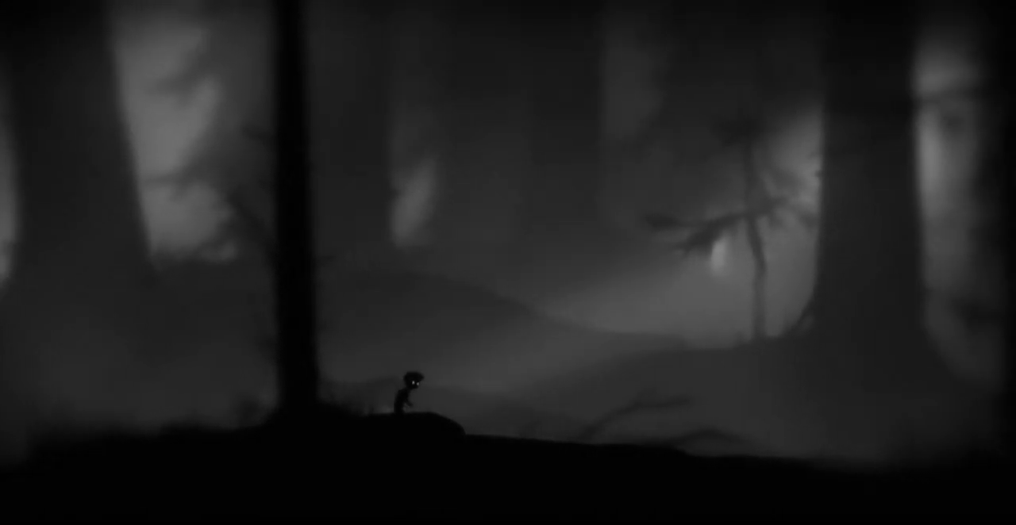
key(Right)
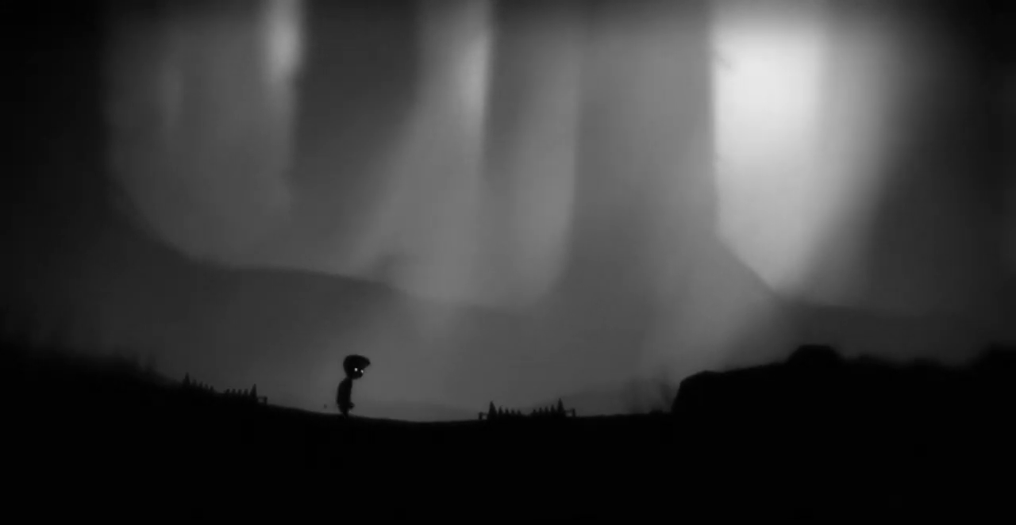
key(Right)
key(Up)
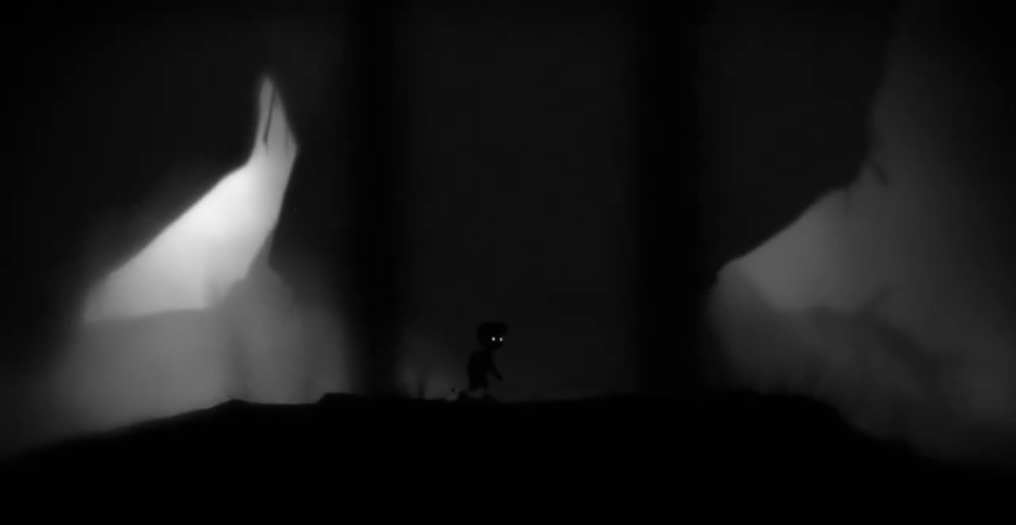
key(Right)
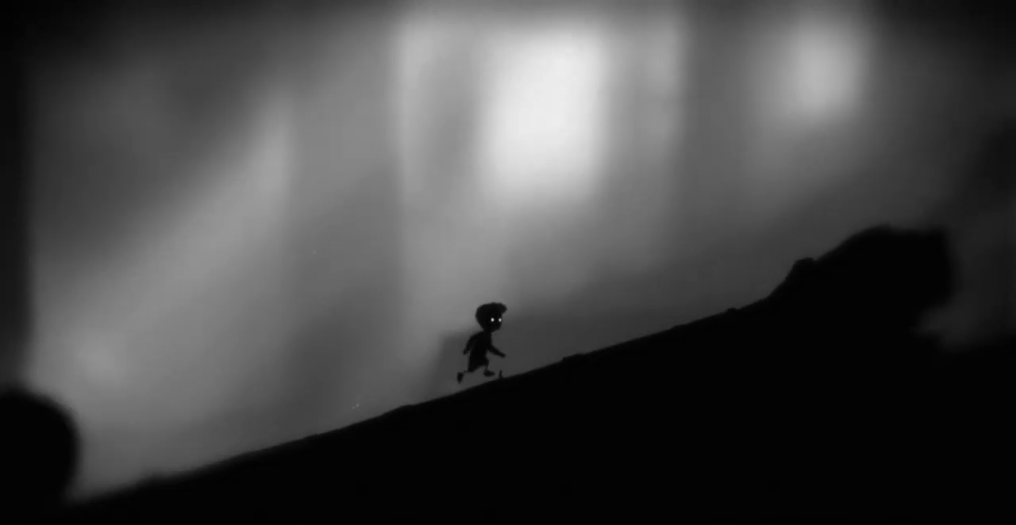
key(Right)
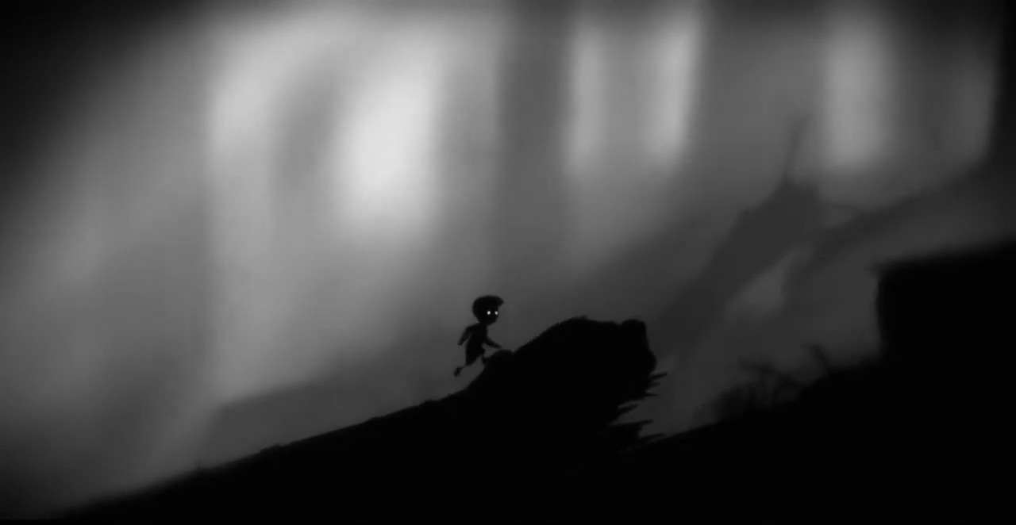
key(Right)
key(Up)
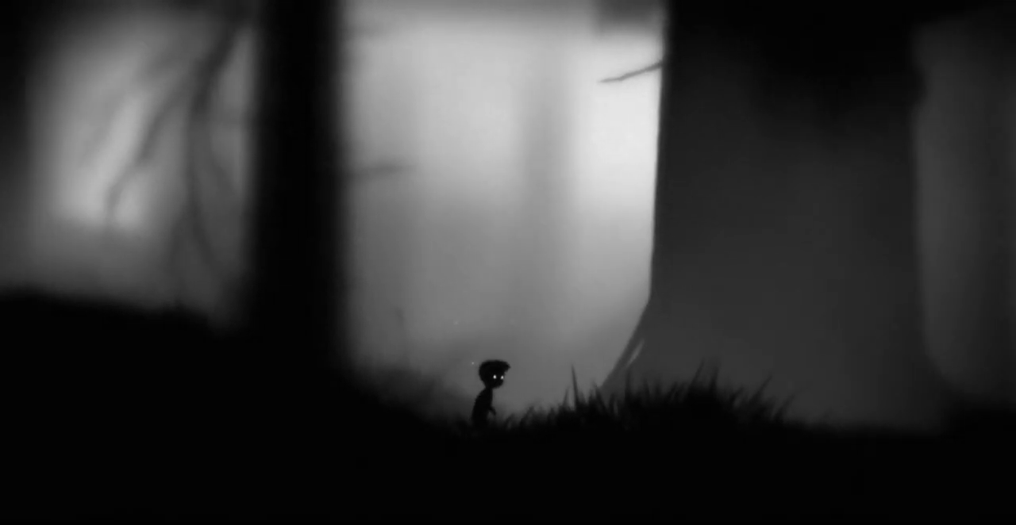
key(Right)
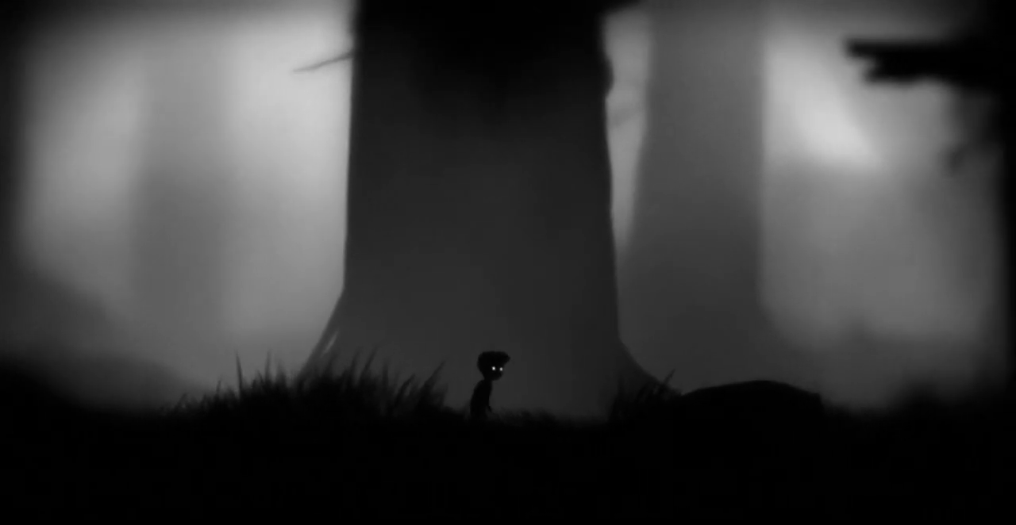
key(Right)
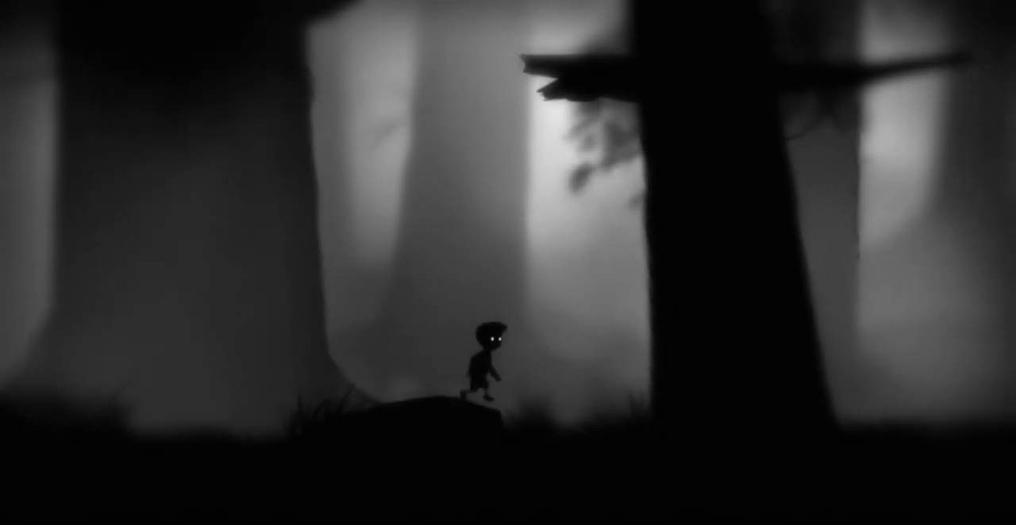
key(Right)
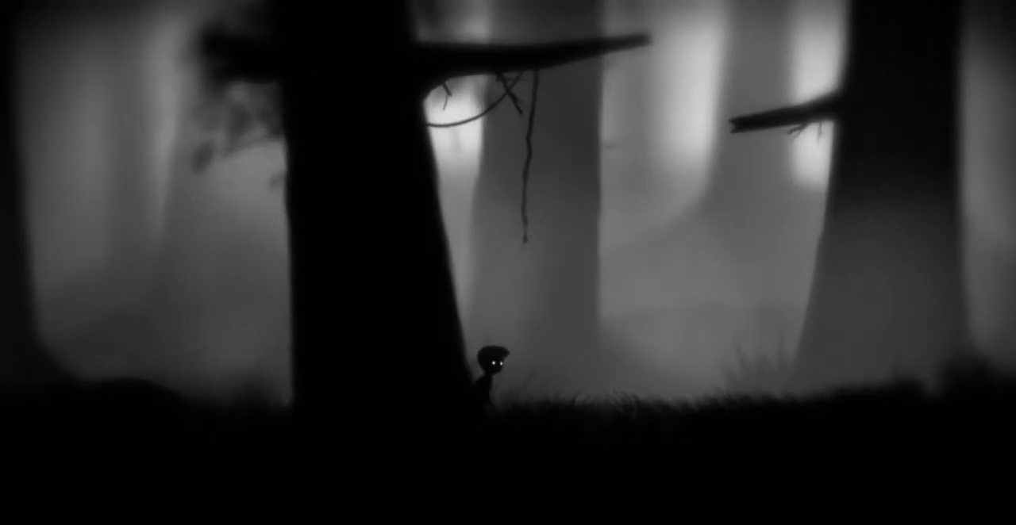
key(Right)
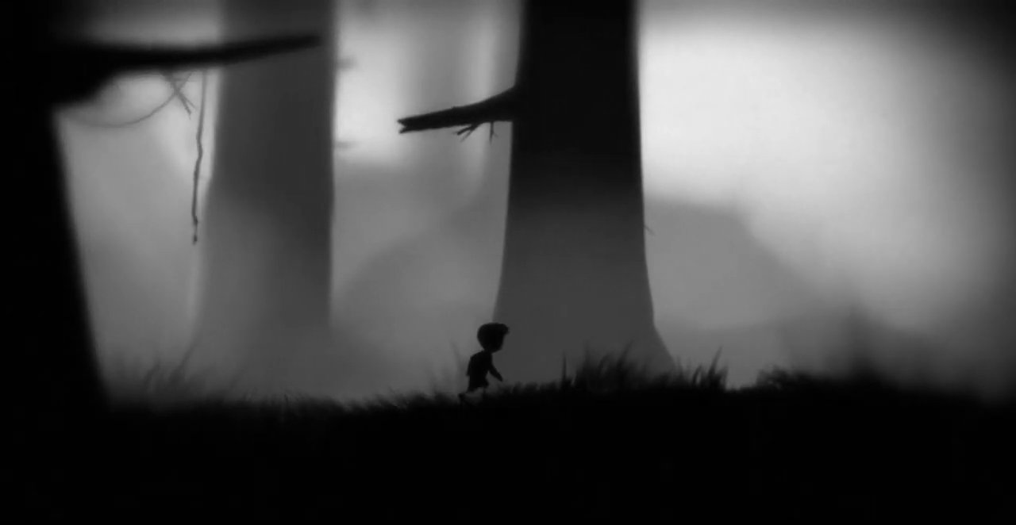
key(Right)
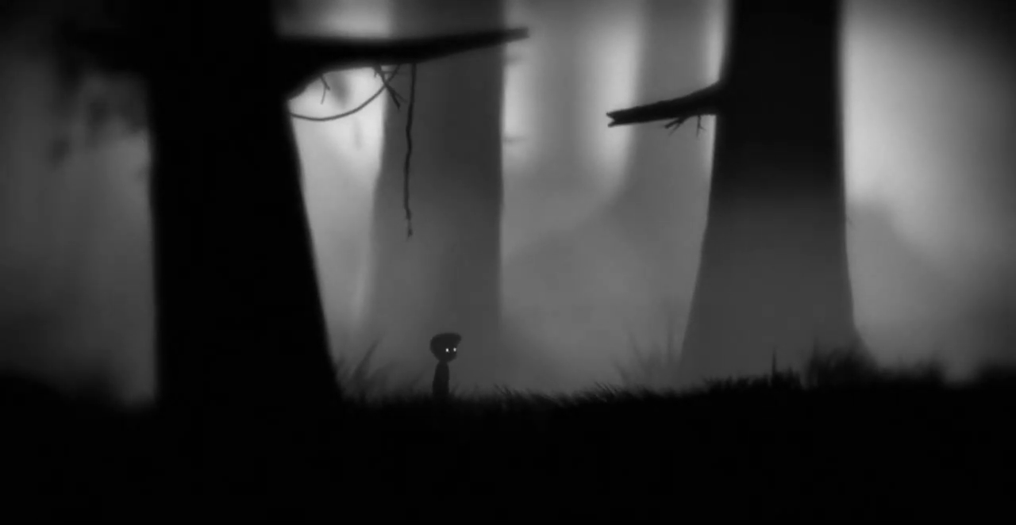
key(Right)
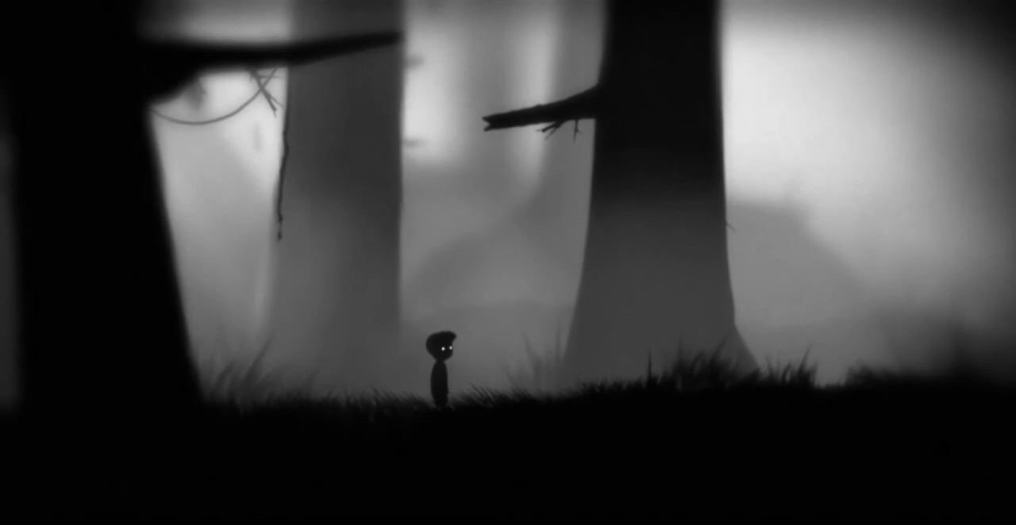
key(Right)
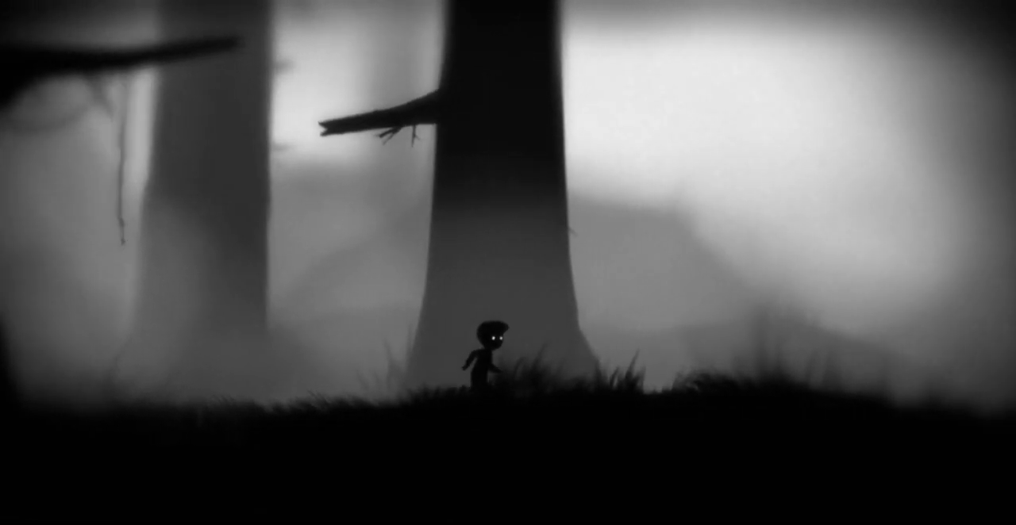
key(Right)
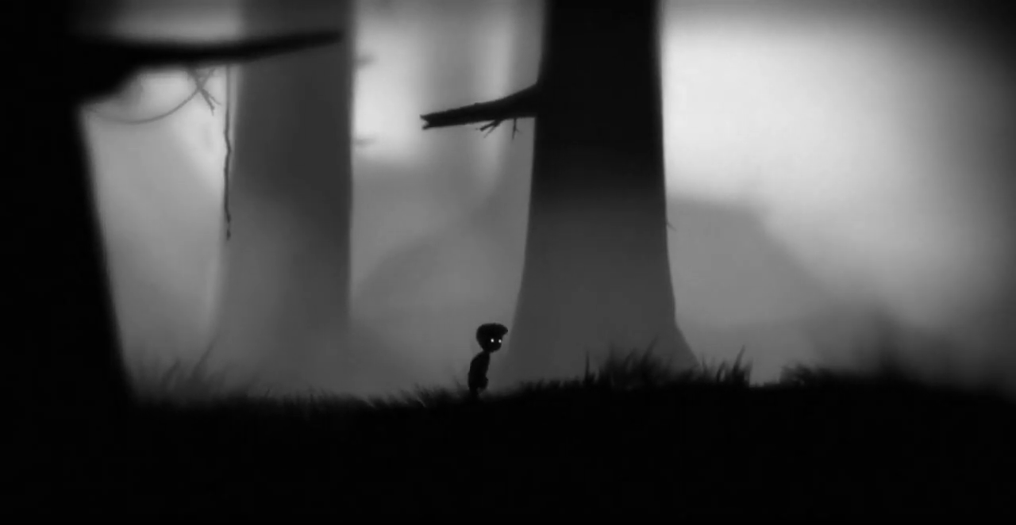
key(Right)
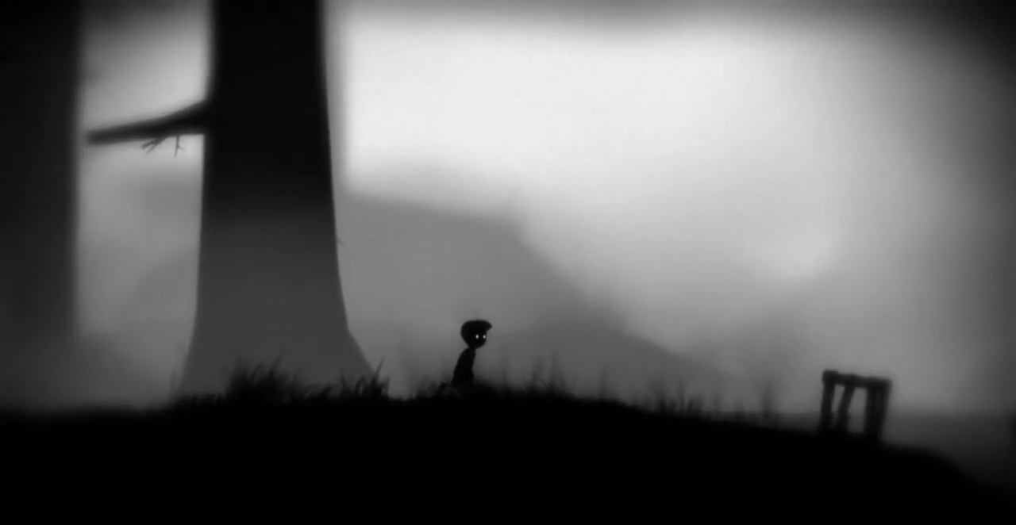
key(Right)
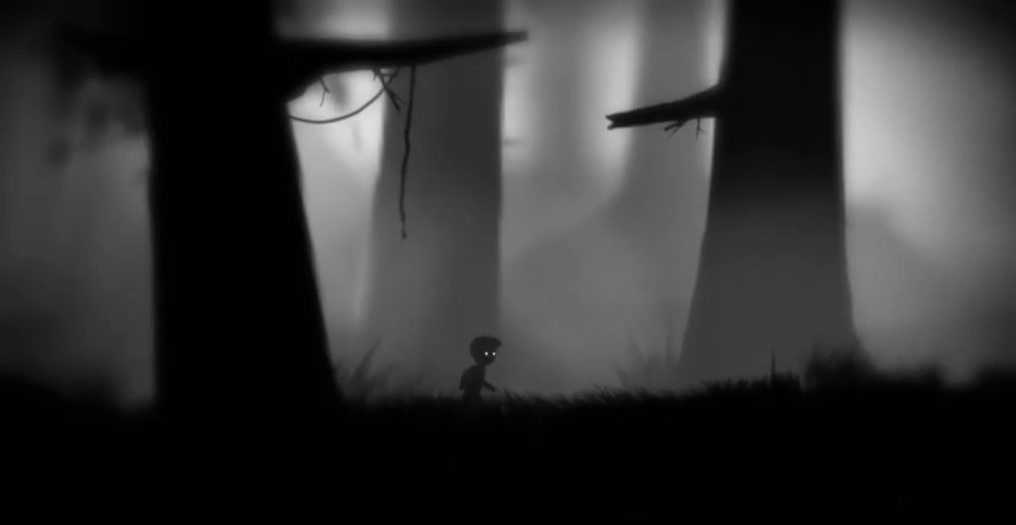
key(Right)
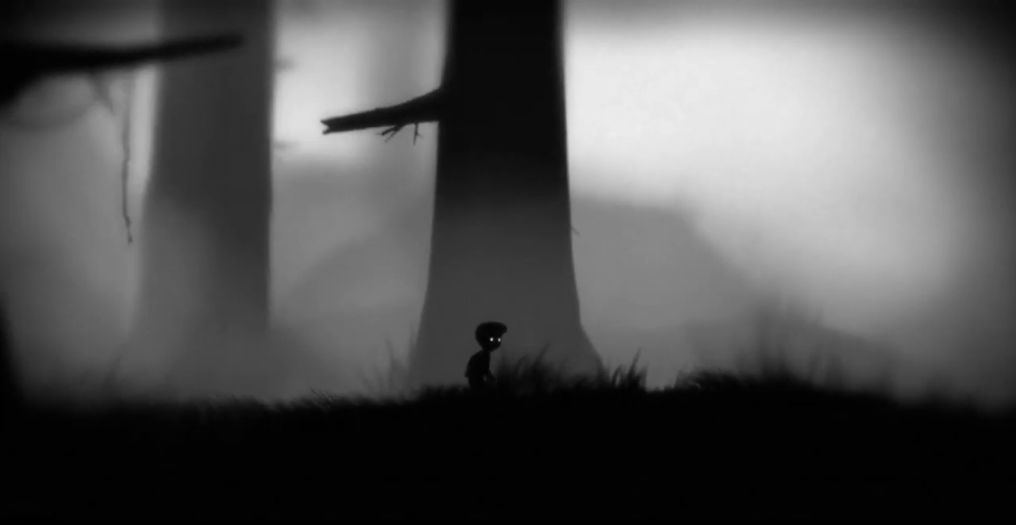
key(Right)
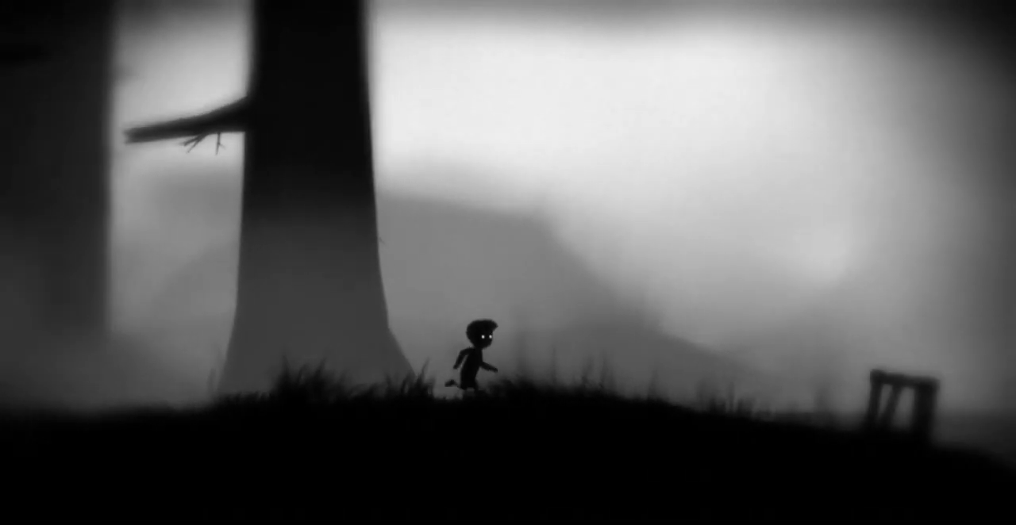
key(Right)
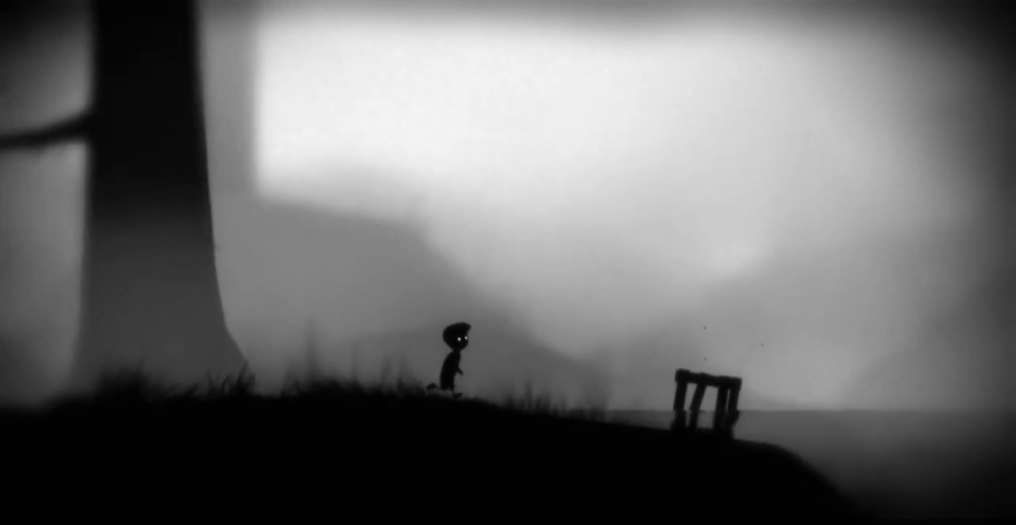